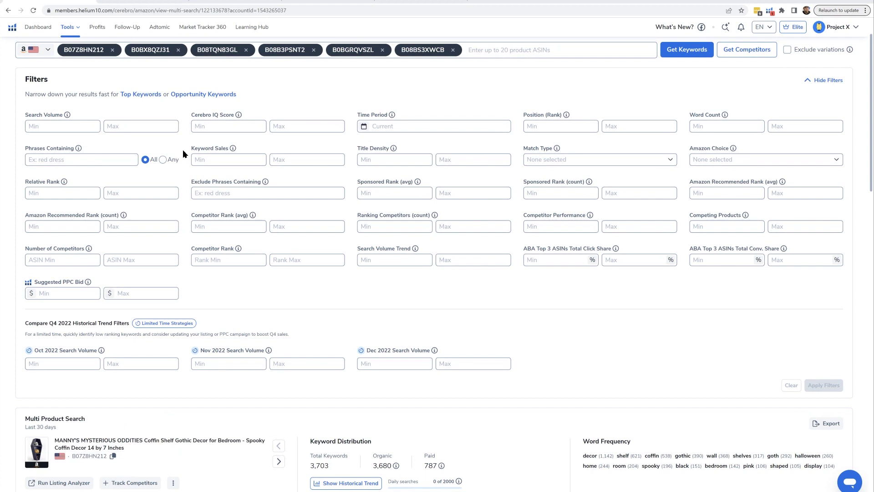
- Filter keywords to Search Volume minimum 300 and Sponsored Rank (count) maximum 2
click(62, 125)
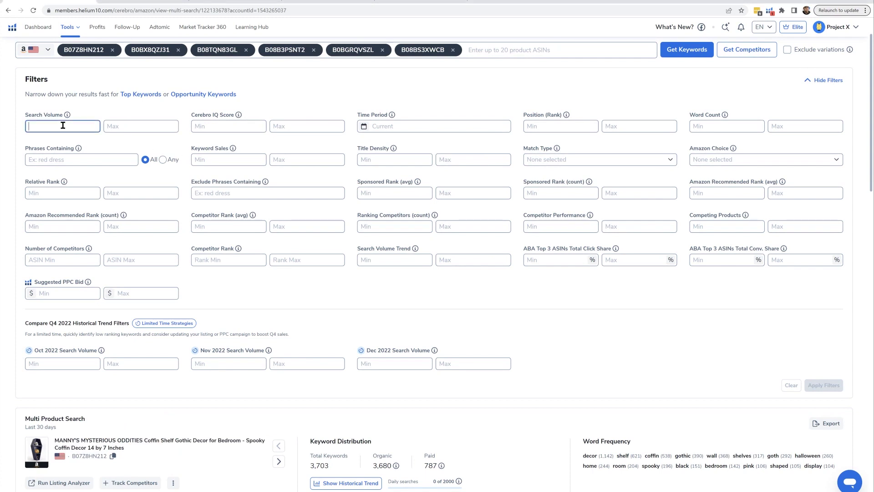
text(300)
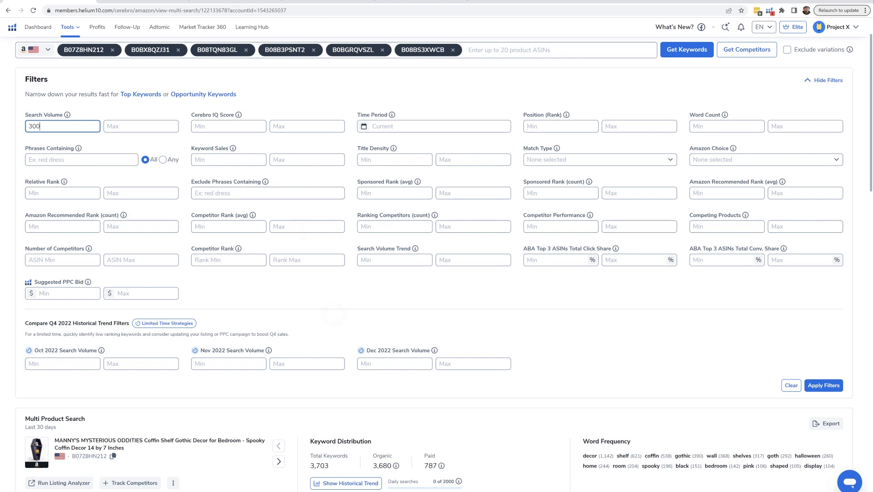
ctrl+scroll(424, 219, up, 5)
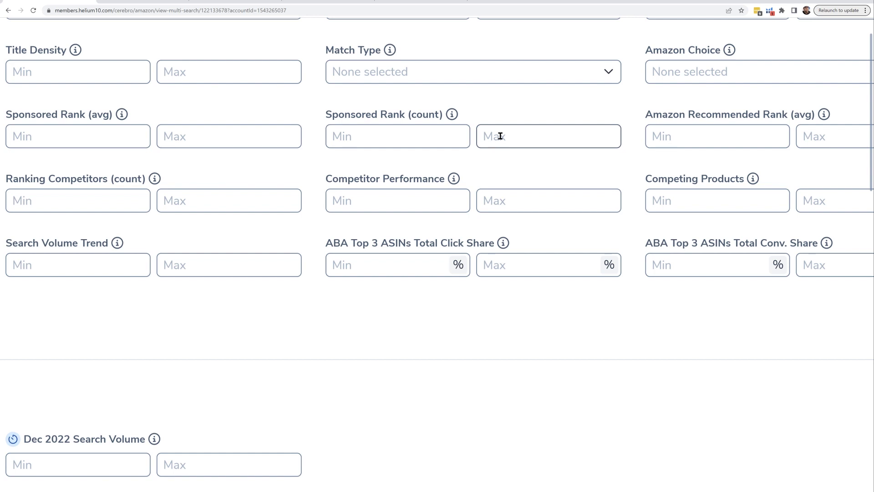
click(500, 136)
text(2)
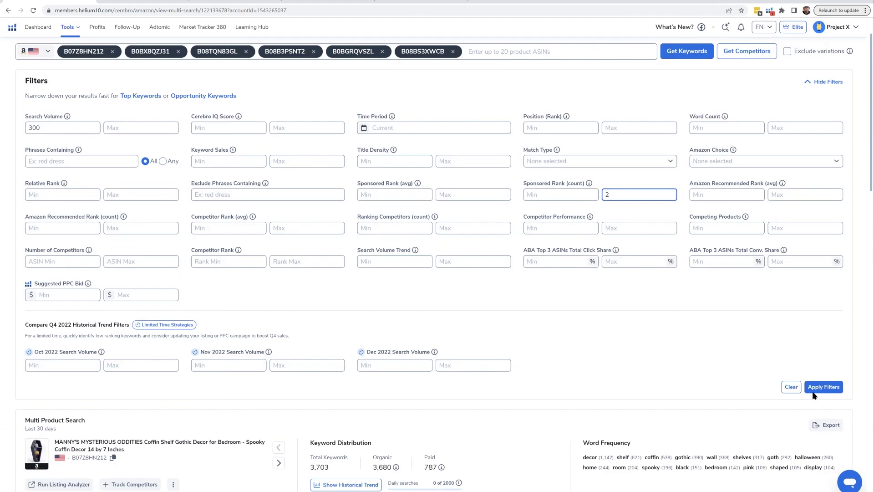
click(819, 386)
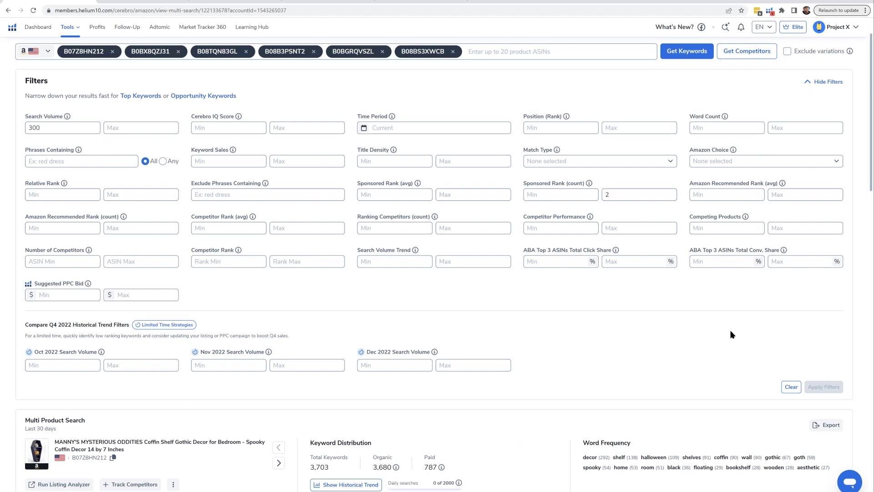
scroll(732, 335, down, 3)
scroll(732, 335, up, 5)
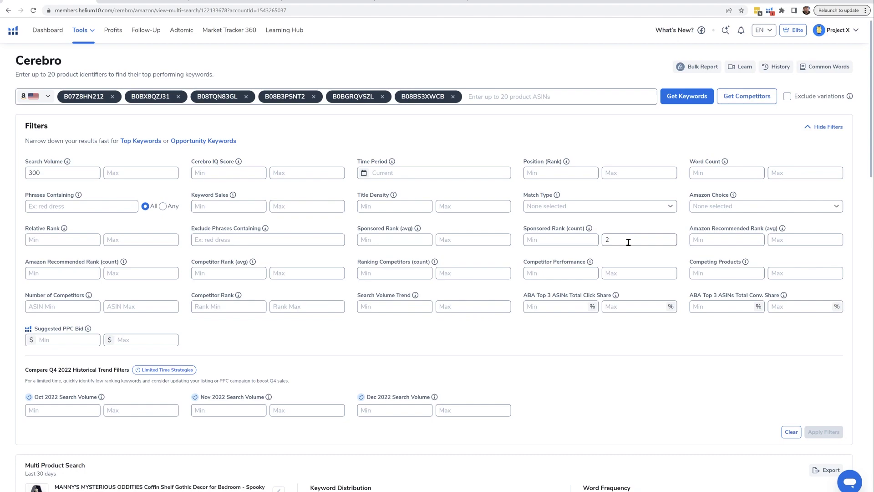
scroll(628, 242, down, 6)
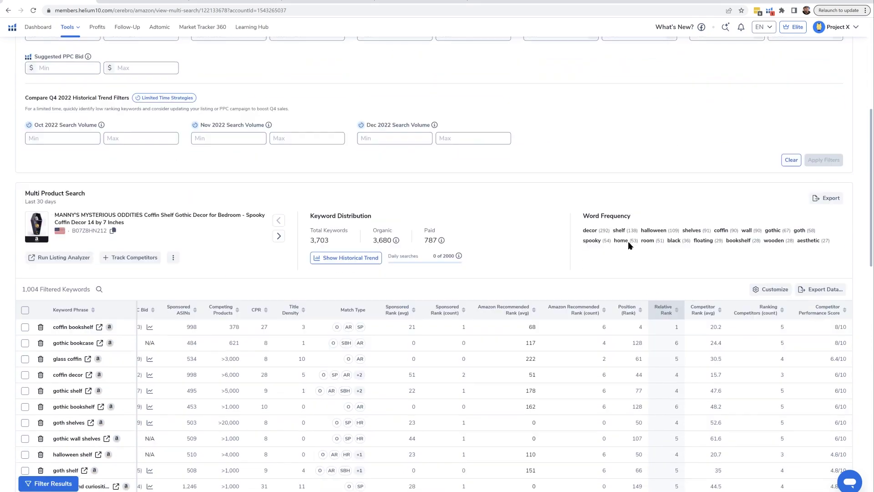
key(ctrl+plus)
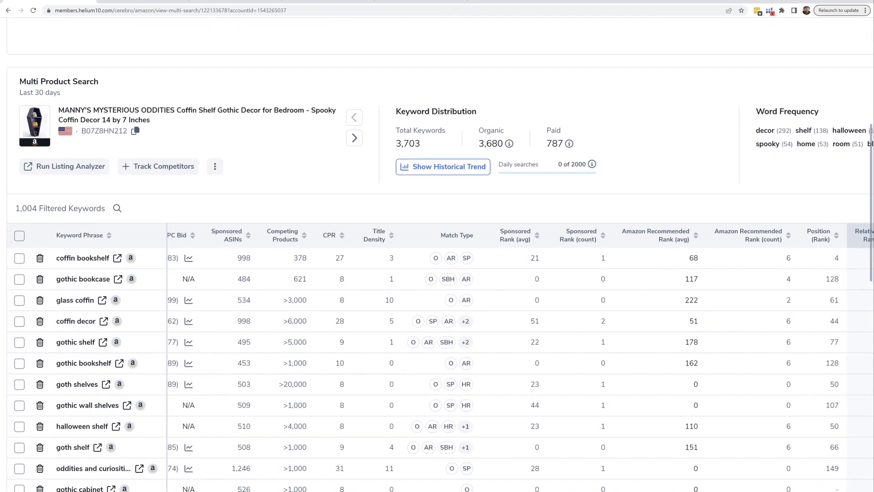
key(ctrl+plus)
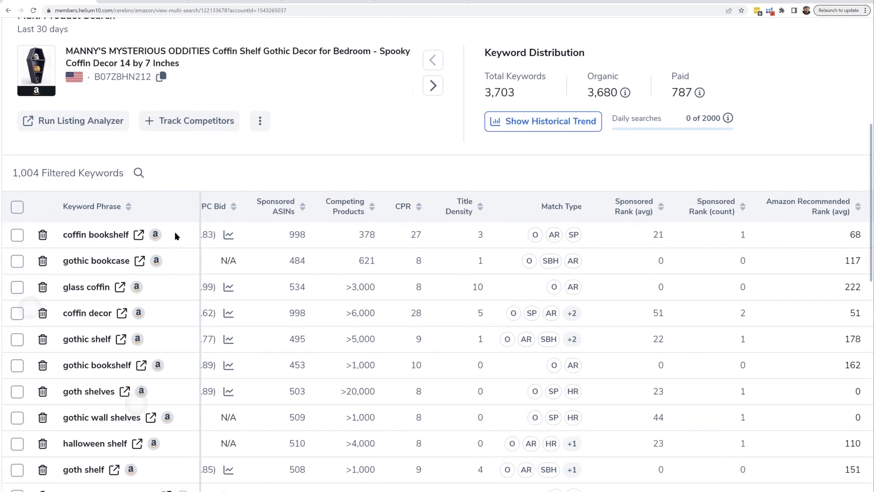
key(ctrl+minus)
key(ctrl+minus)
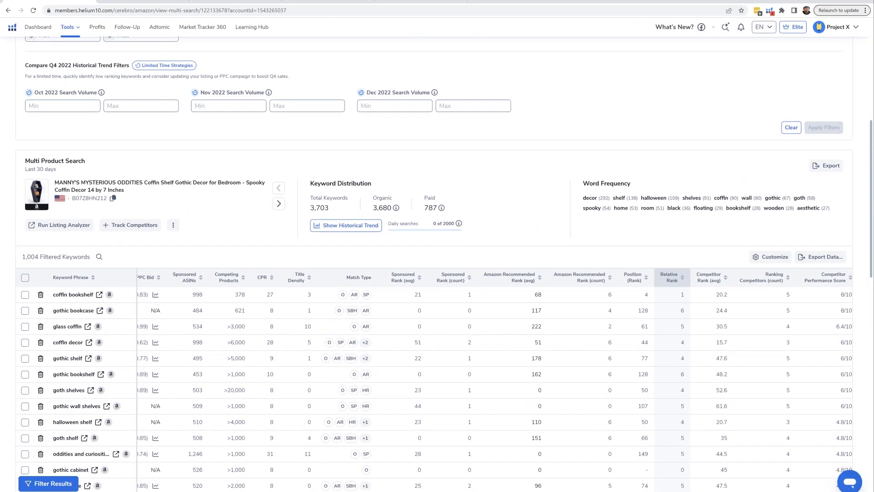
scroll(286, 242, up, 5)
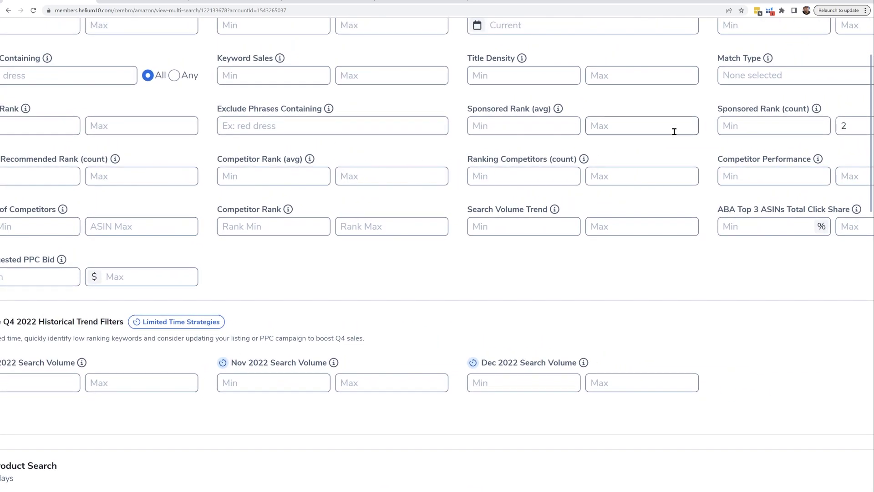
- Limit Competitor Rank (avg) to 1–50, cutting the list to 56 keywords
click(288, 181)
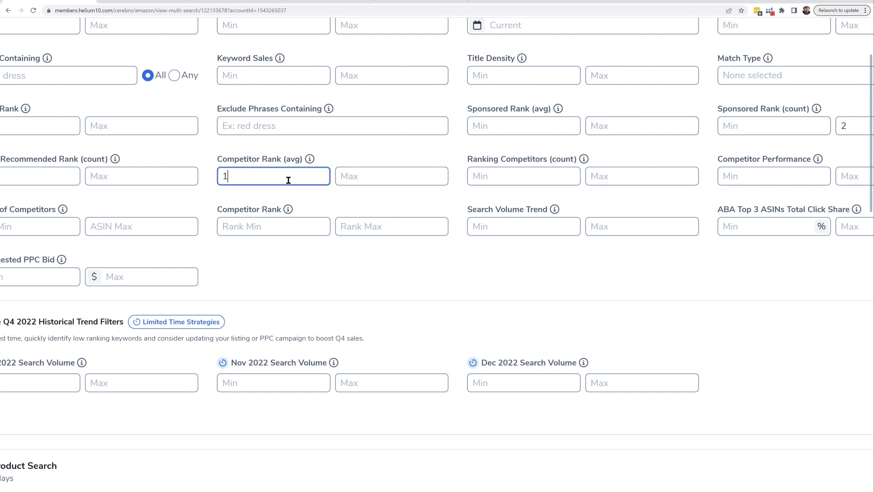
click(357, 176)
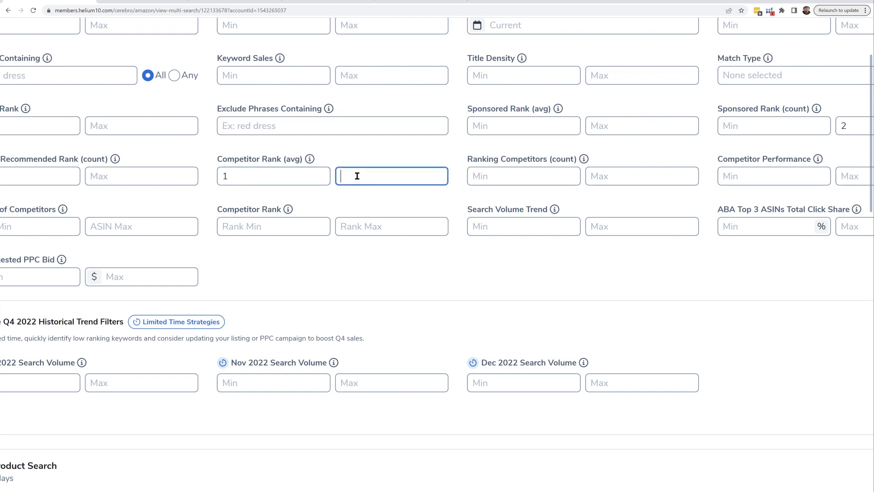
text(50)
scroll(290, 172, up, 5)
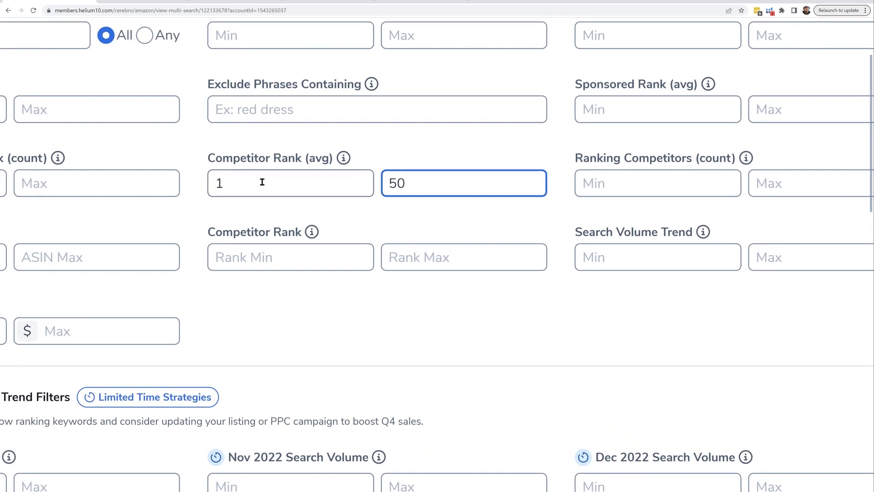
scroll(462, 197, down, 3)
scroll(563, 209, down, 3)
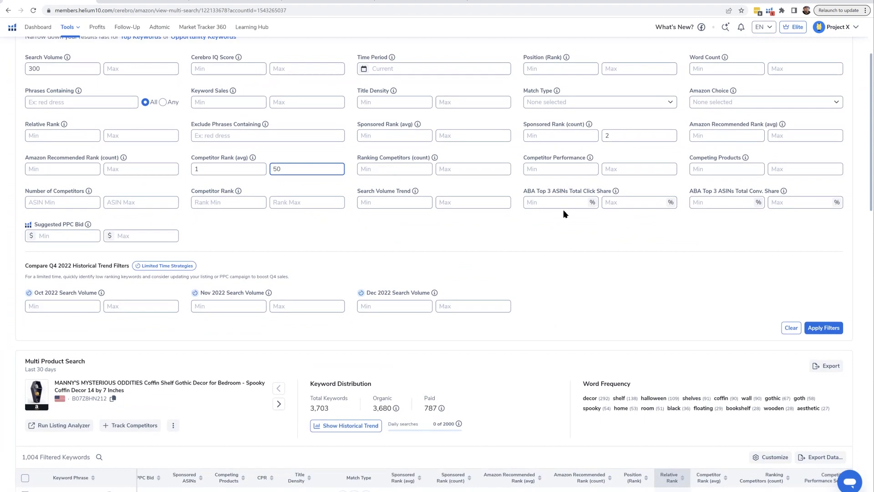
click(824, 328)
scroll(754, 322, down, 5)
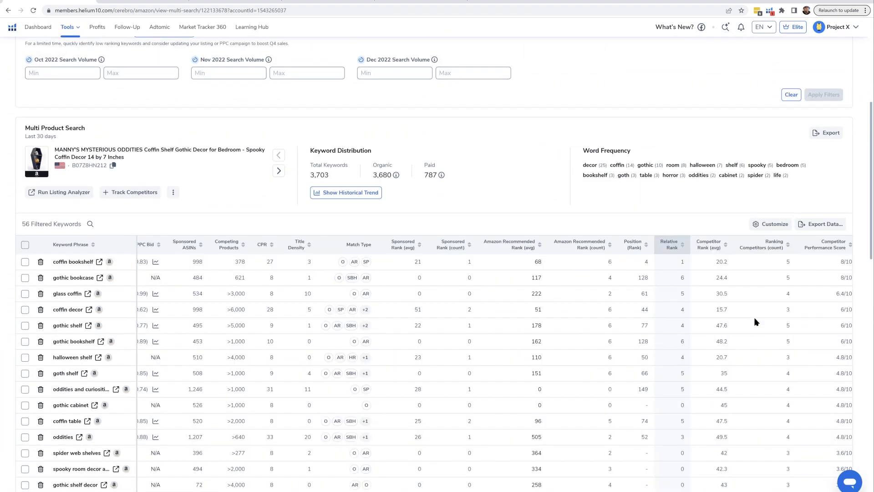
scroll(754, 322, up, 2)
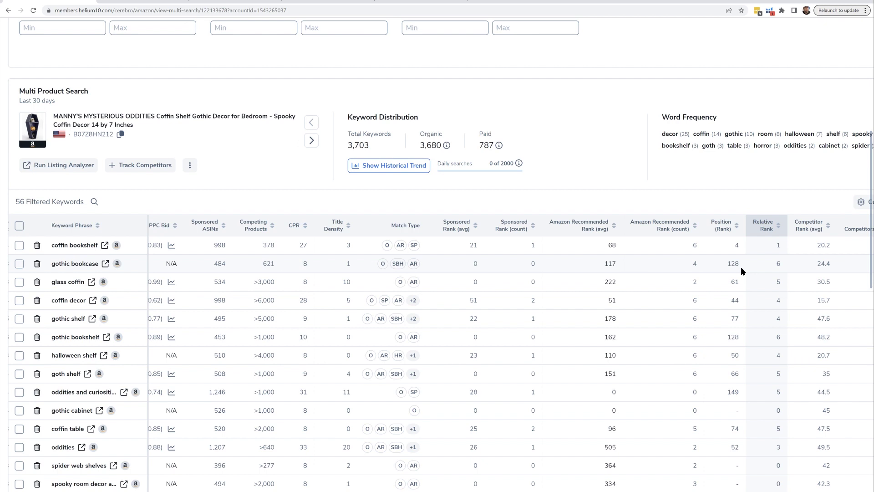
scroll(741, 267, right, 1)
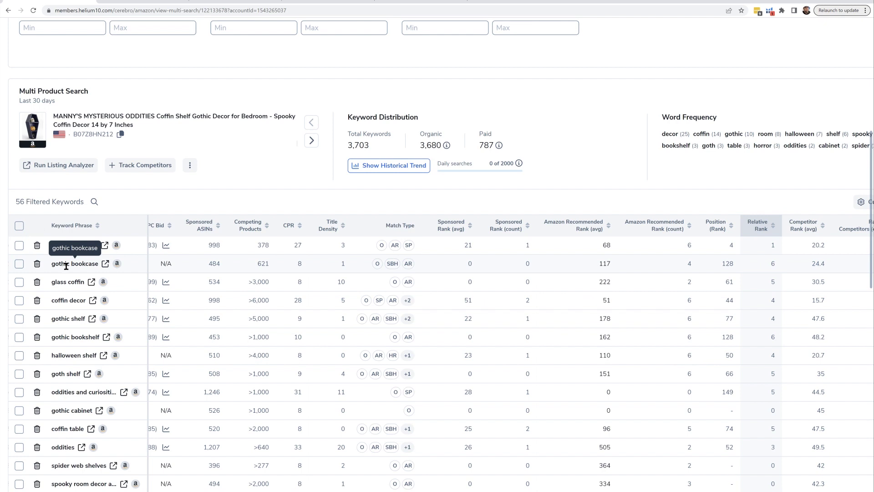
mouse_move(526, 246)
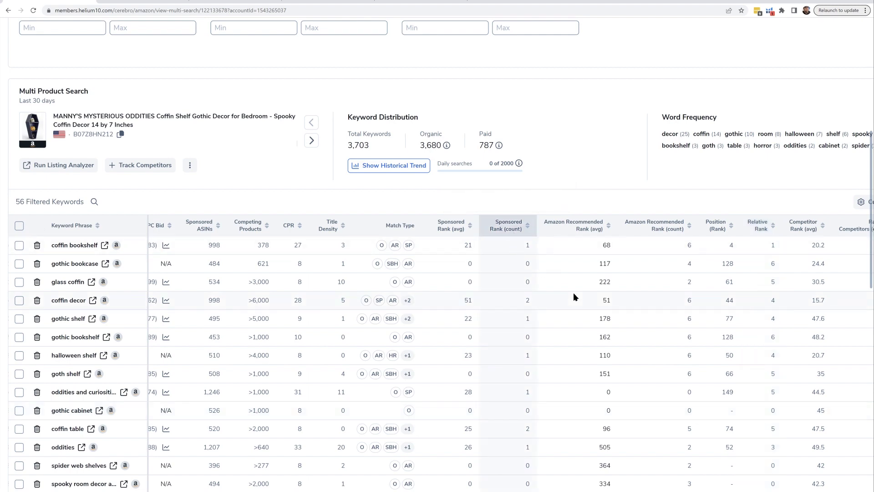
- Delete the Sponsored Rank (count) maximum of 2
scroll(573, 296, up, 6)
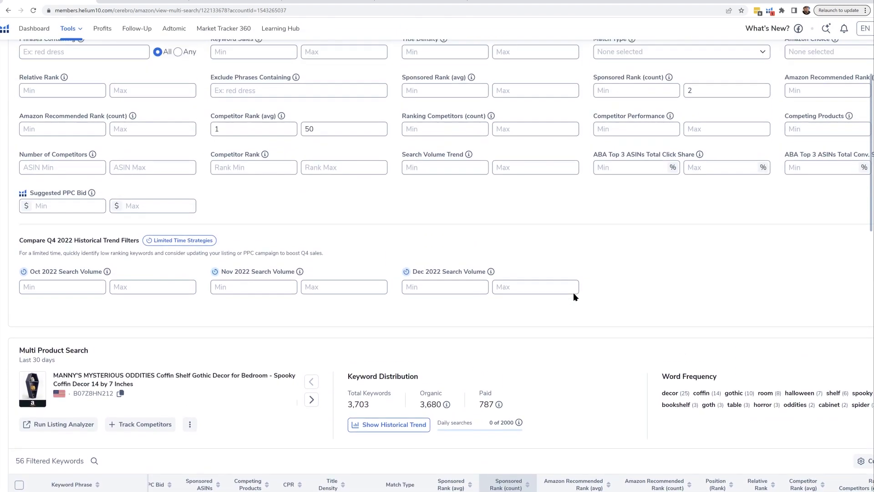
scroll(573, 297, up, 3)
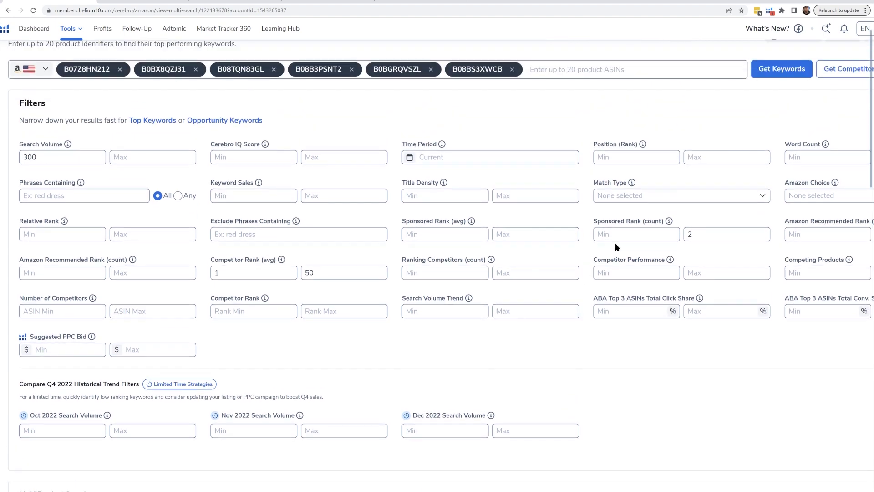
double_click(689, 233)
key(BackSpace)
- Apply a Sponsored Rank (avg) minimum of 30, leaving 9 keywords led by coffin decor
click(441, 234)
key(ctrl+minus)
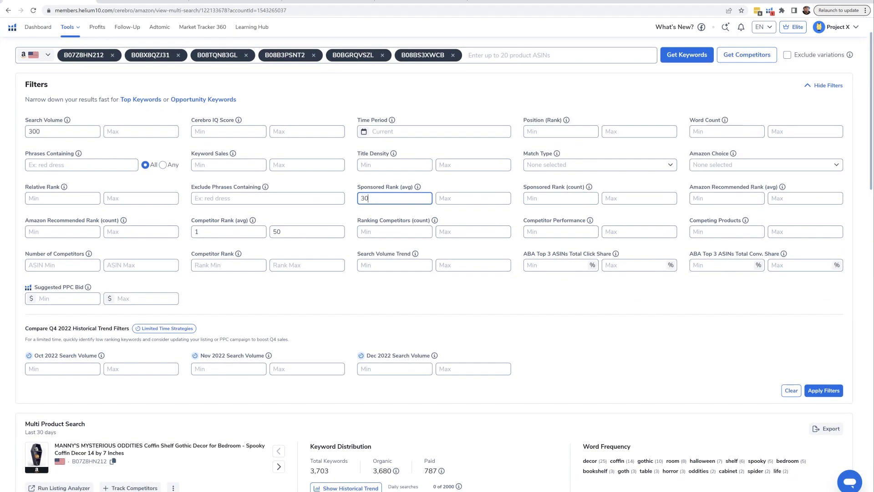
key(Return)
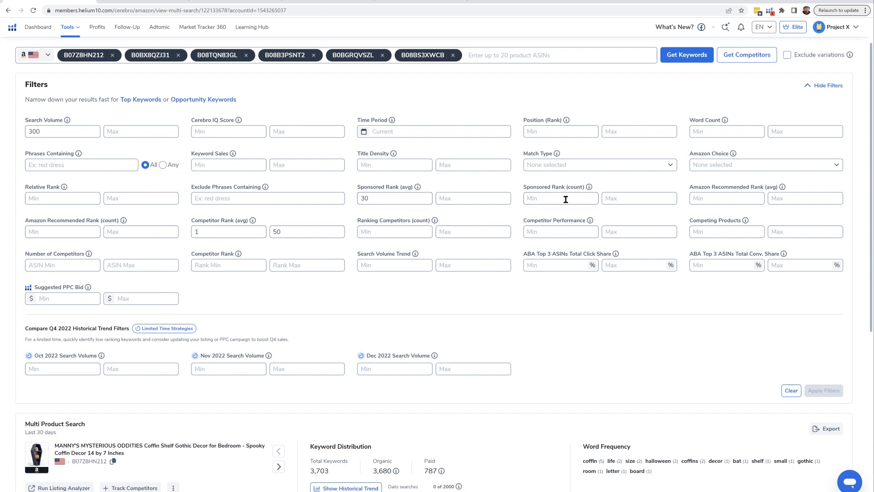
scroll(573, 208, down, 6)
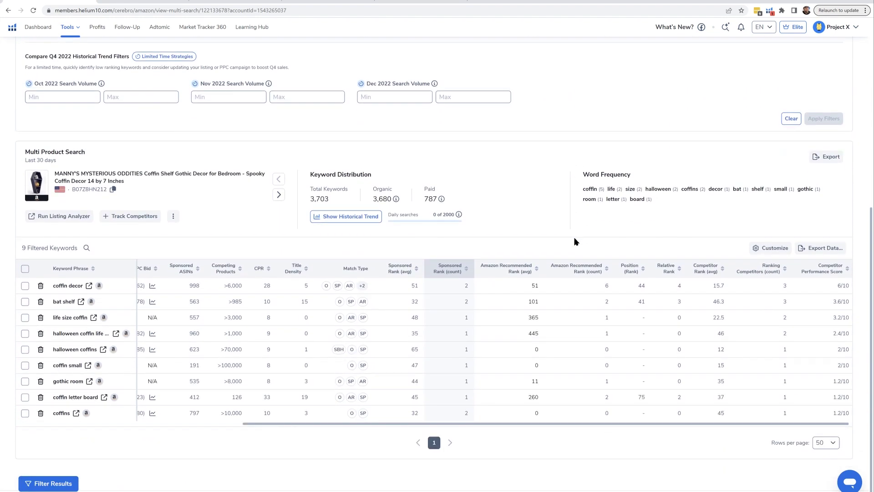
key(ctrl+plus)
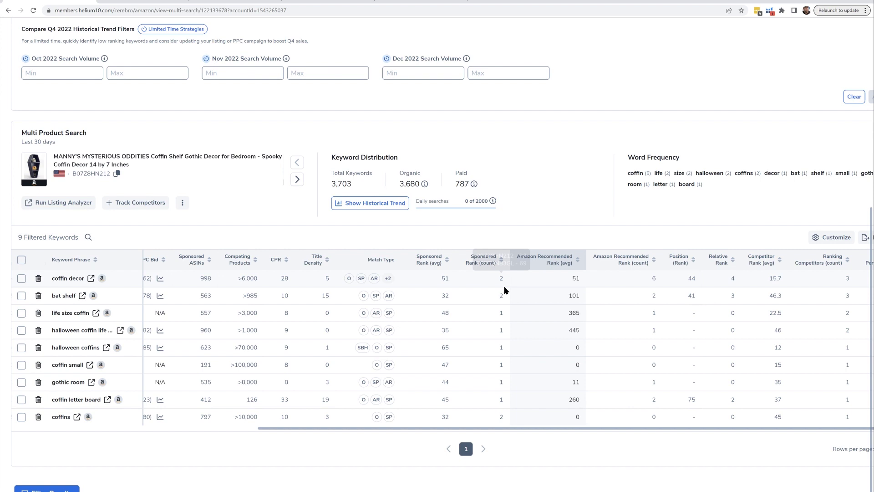
mouse_move(500, 278)
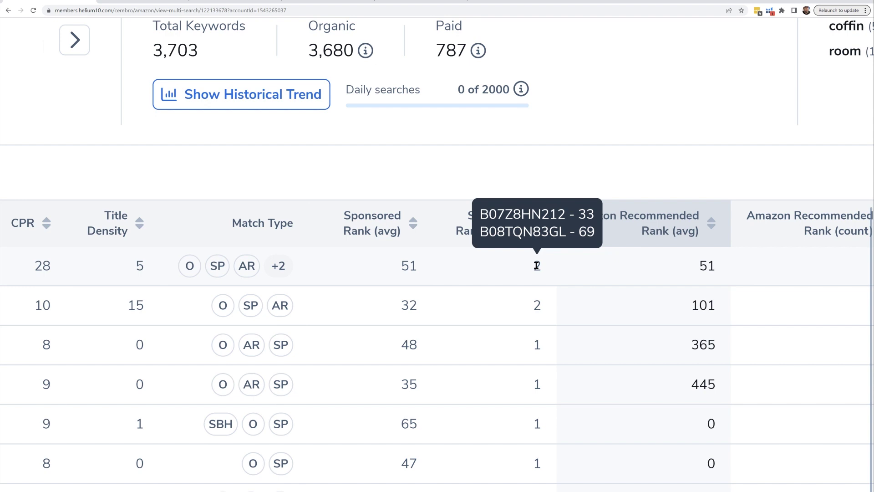
key(ctrl+minus)
key(ctrl+minus)
key(ctrl+minus)
key(ctrl+minus)
key(ctrl+minus)
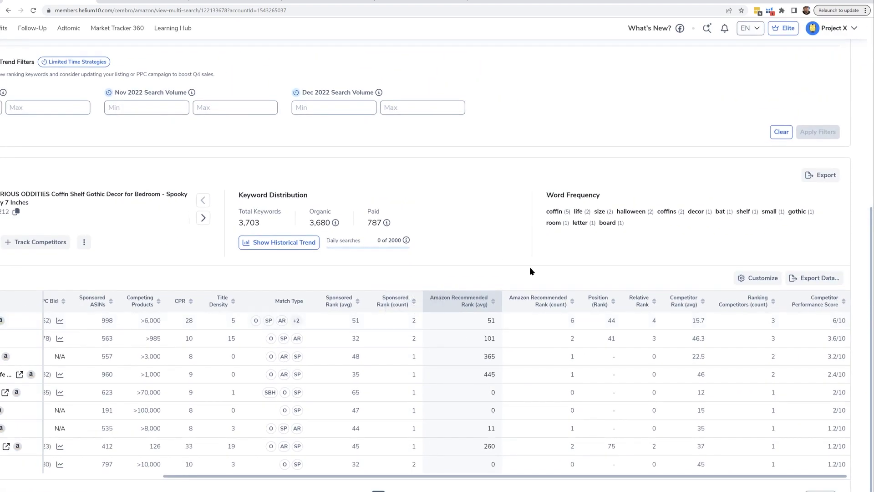
scroll(258, 301, left, 5)
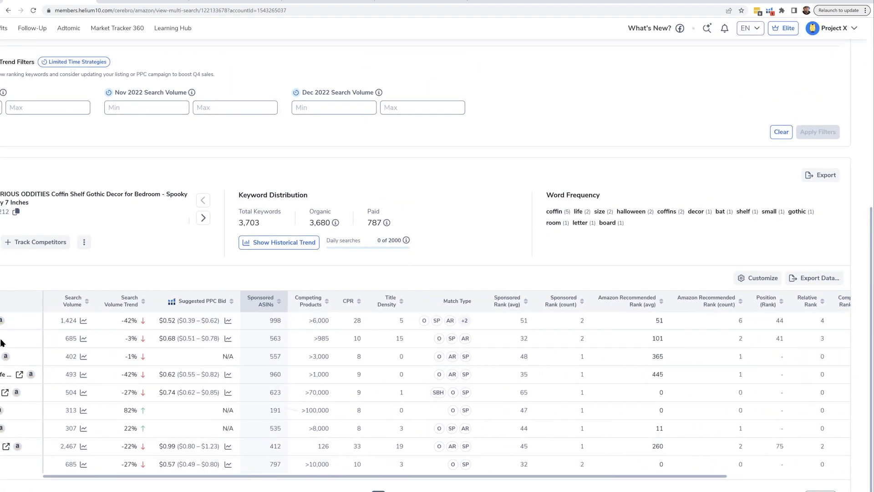
key(ctrl+minus)
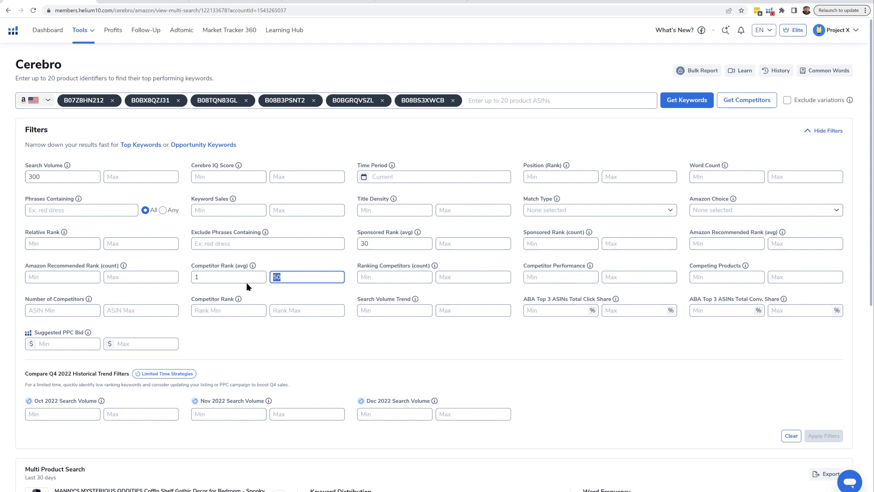
- Remove the Competitor Rank (avg) 1 and 50 values from both fields
key(BackSpace)
double_click(195, 278)
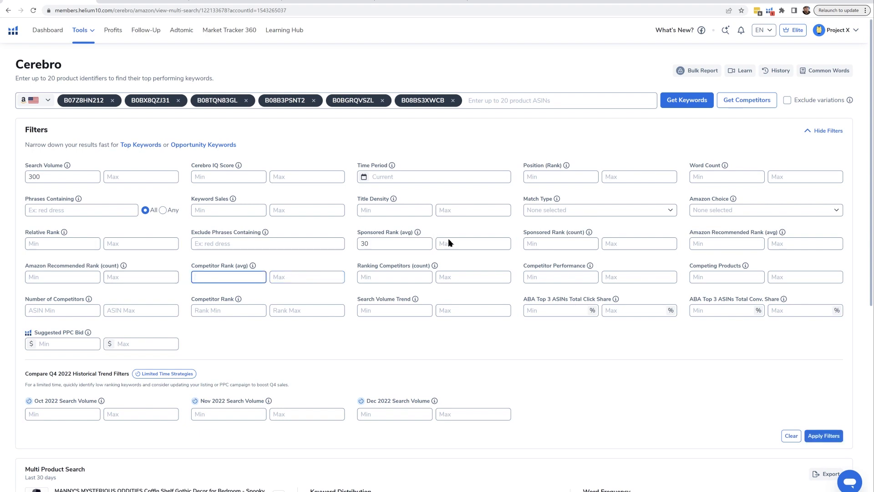